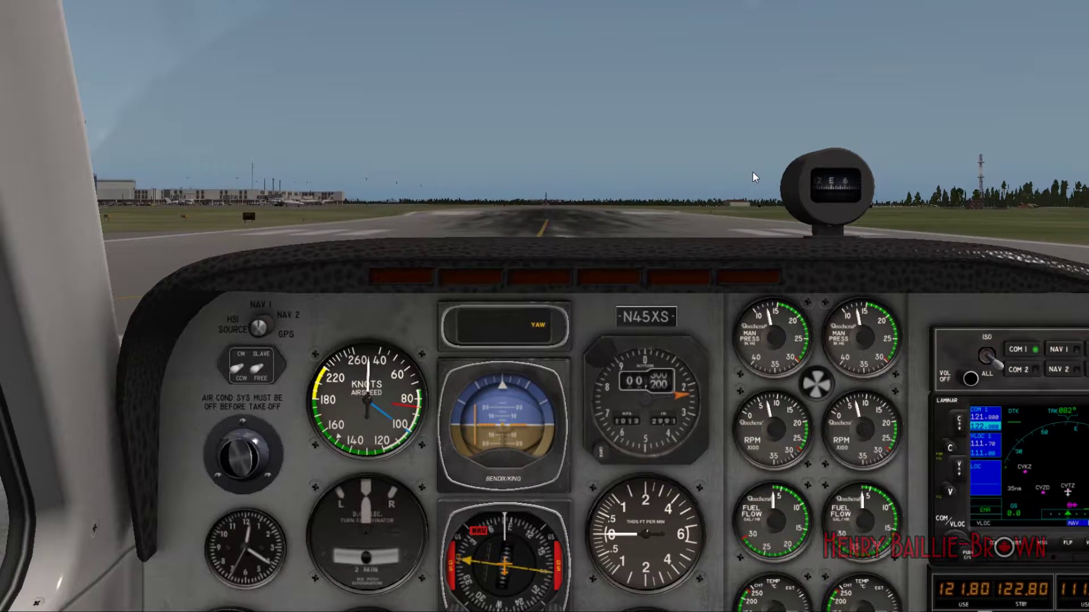
Step: View the aircraft from outside, circle around to its nose, and return to the 3D cockpit
key("shift+8")
key("shift+4")
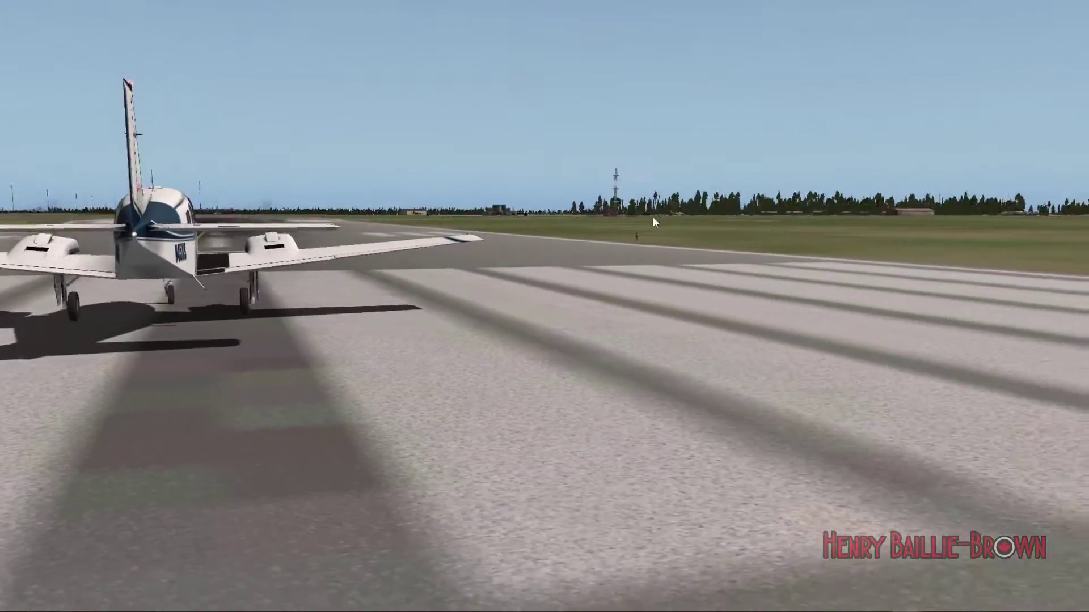
left_click_drag(533, 213, 834, 219)
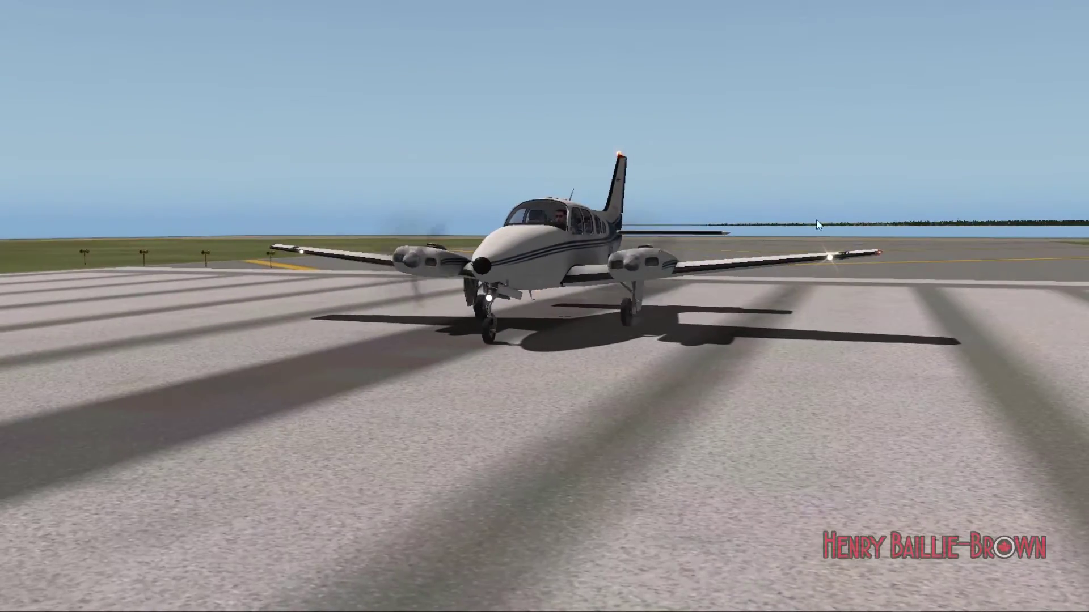
key("shift+9")
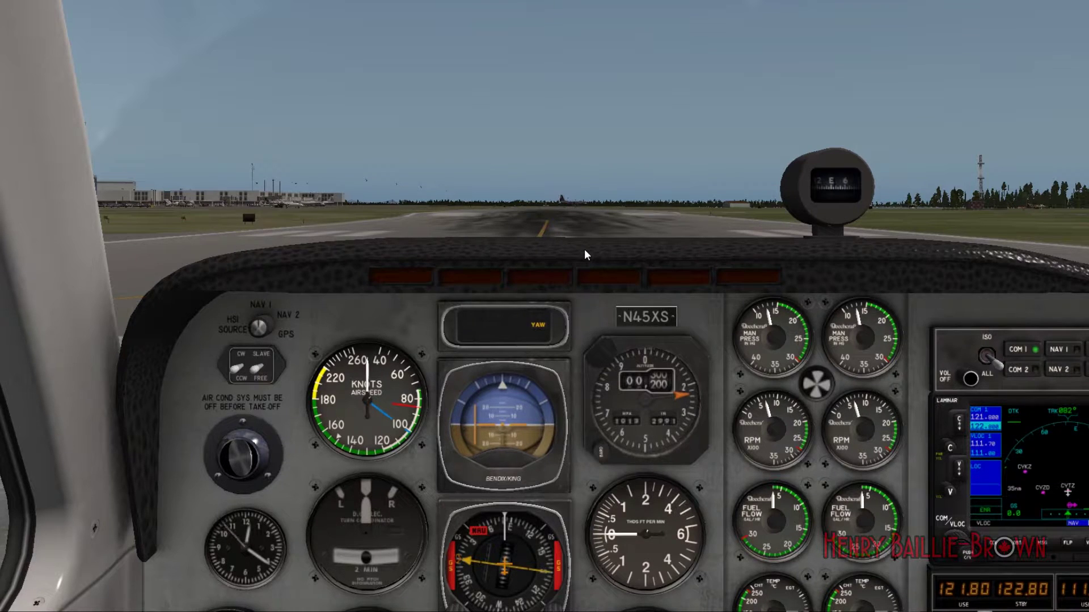
key("shift+9")
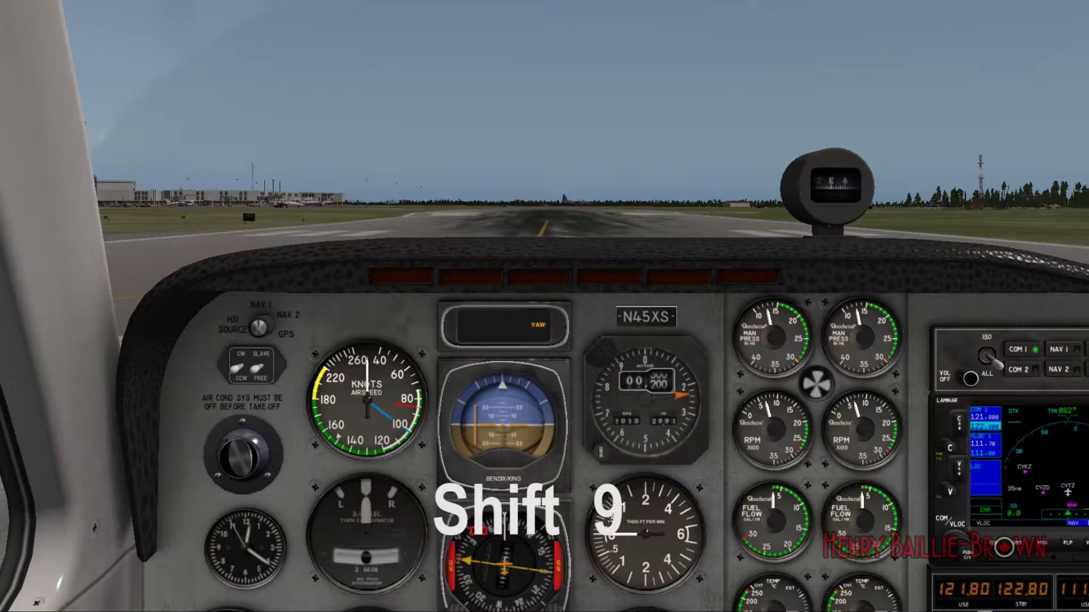
Step: Look over the cockpit panel from the pilot's flight instruments across the engine gauges to the radios and transponder
mouse_move(577, 291)
left_mouse_down()
mouse_move(574, 311)
mouse_move(737, 386)
mouse_move(587, 302)
left_mouse_up()
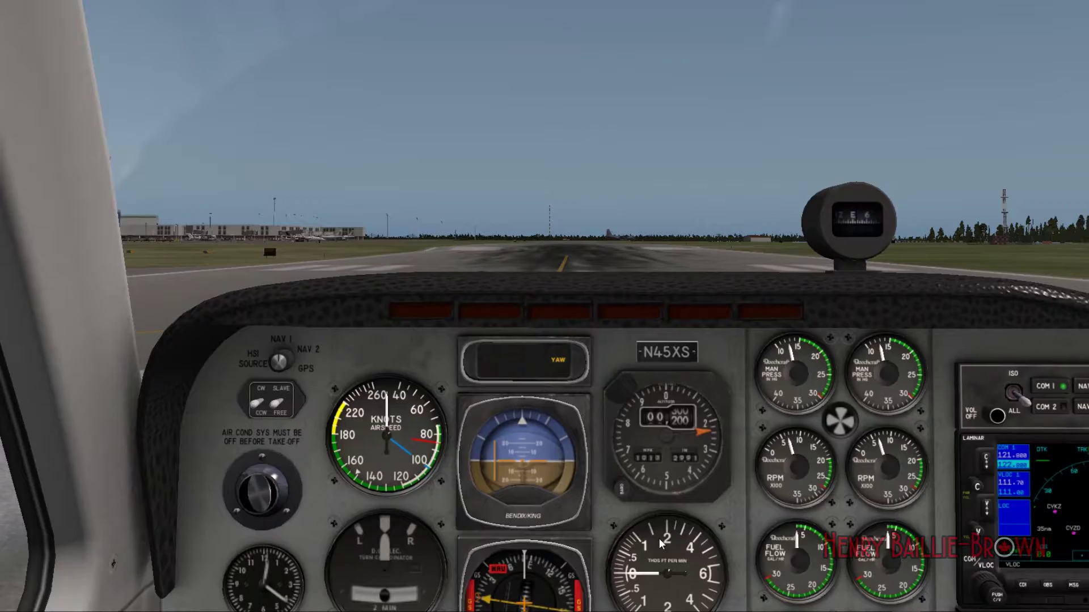
key("Right")
key("Down")
key("Left")
key("Up")
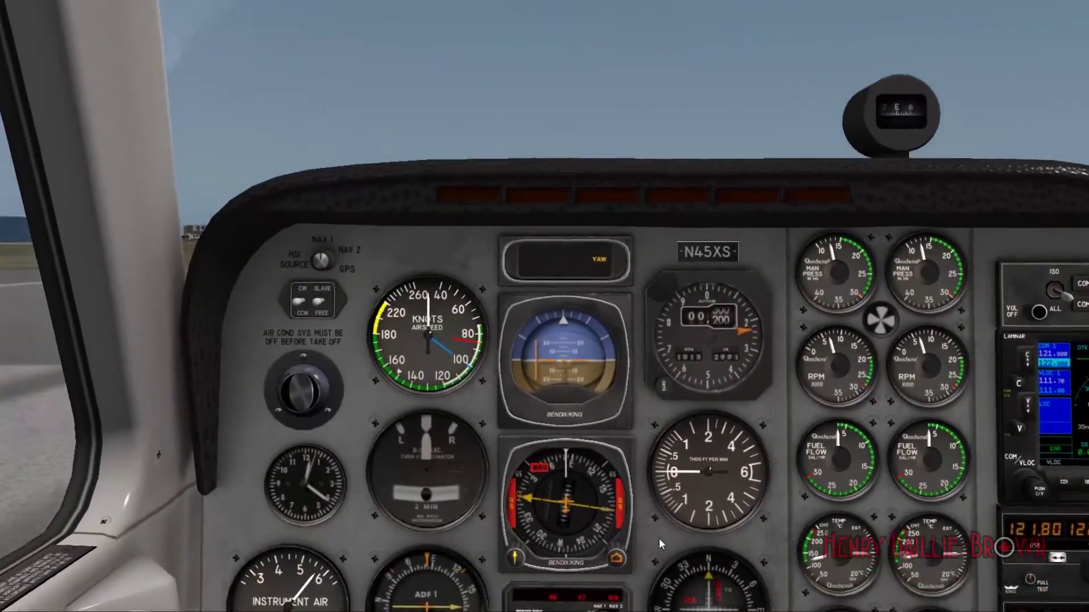
key("Right")
key("Up")
key("Down")
key("Down")
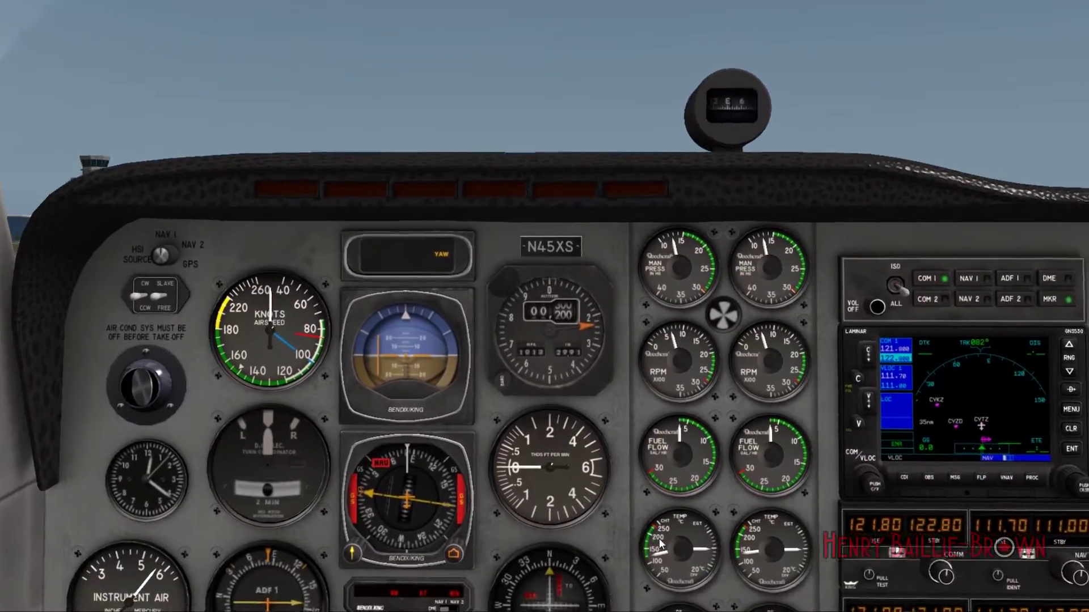
key("Right")
key("Up")
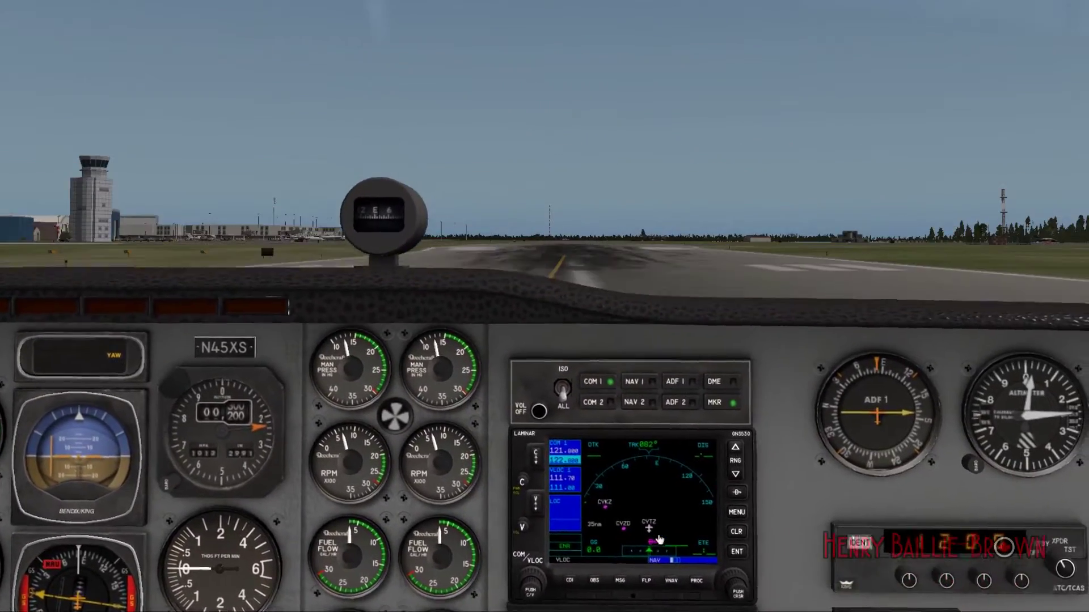
key("Down")
key("Right")
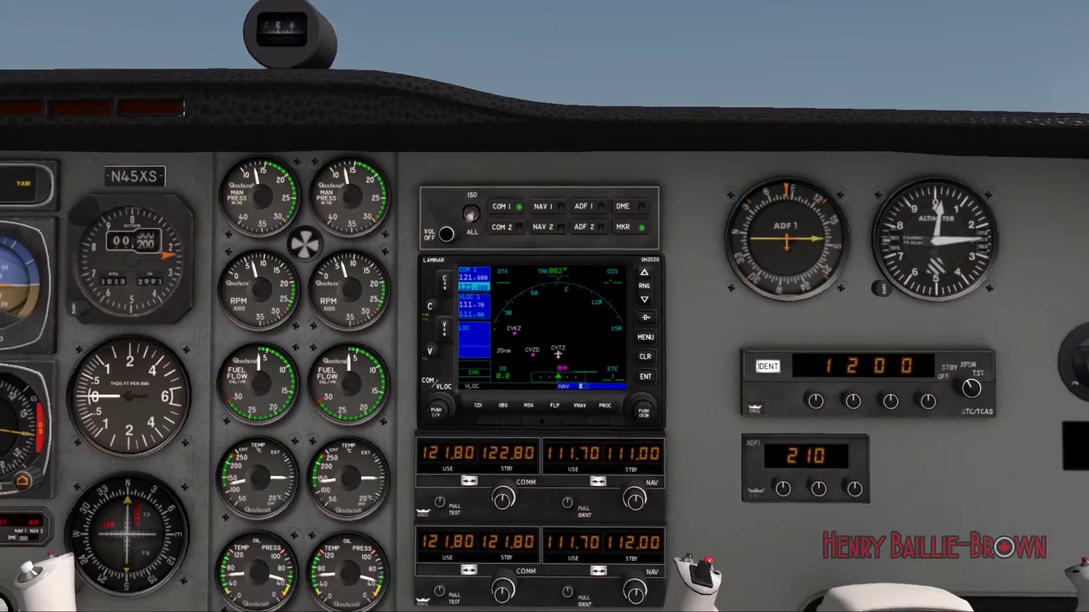
key("Down")
key("Left")
key("Up")
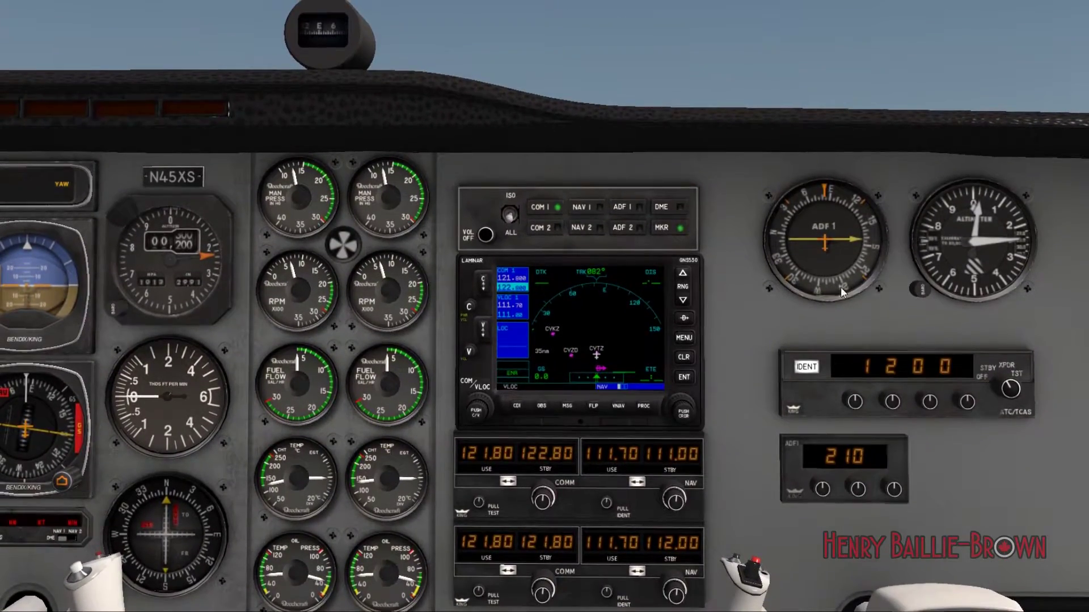
Step: Examine the GNS530 GPS unit up close in the centre of the instrument panel
key("Left")
key("Down")
scroll(811, 297, "up", 5)
key("Right")
key("Up")
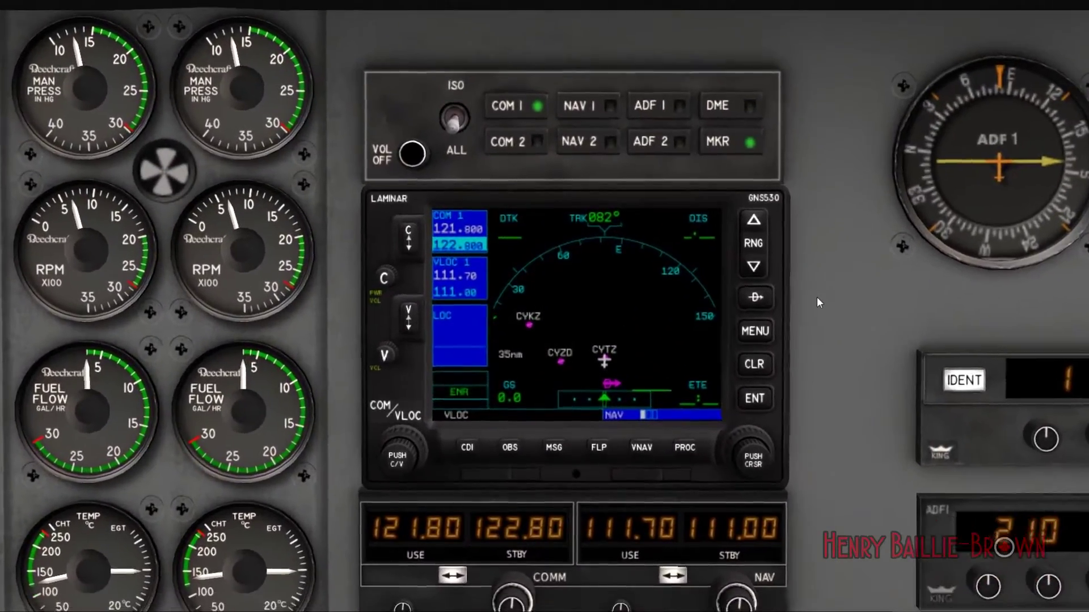
scroll(816, 298, "up", 3)
key("Down")
key("Right")
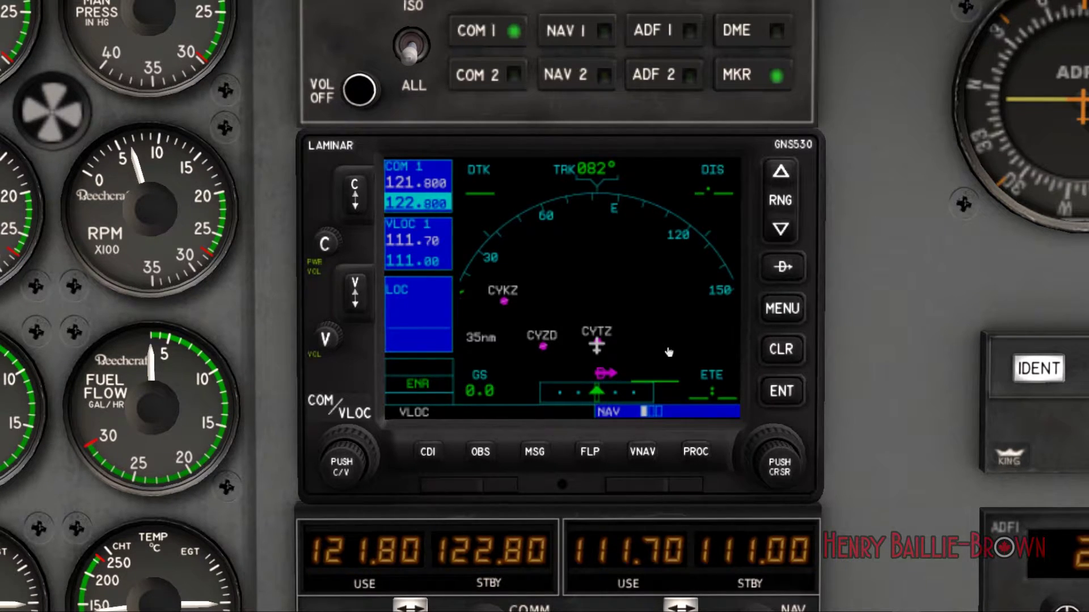
Step: Start a Direct-To waypoint entry on the GNS530 and set the identifier's first letter to C
left_click(785, 271)
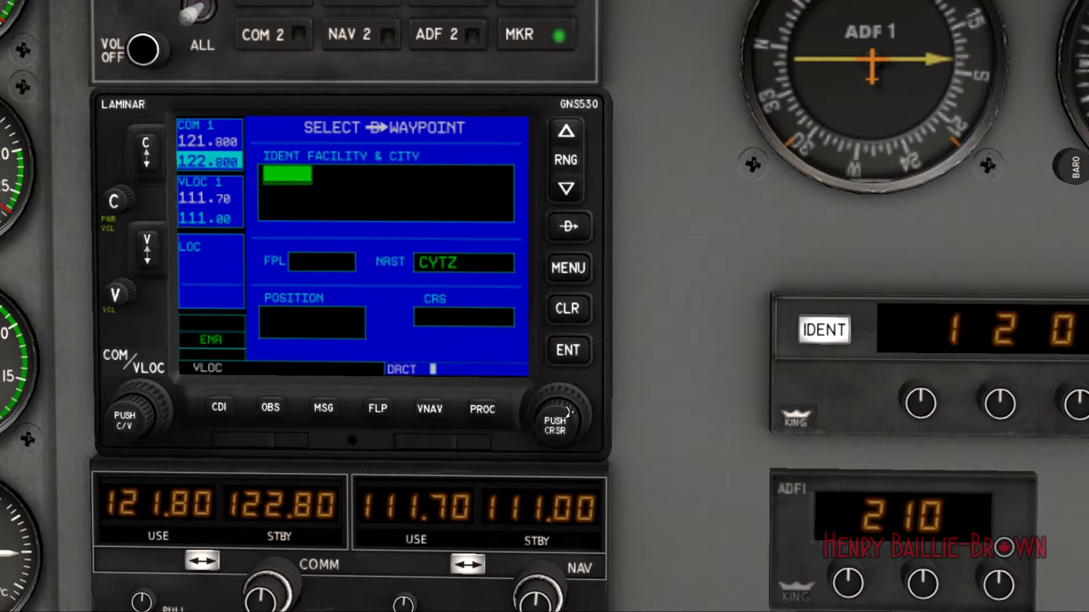
scroll(573, 417, "up", 1)
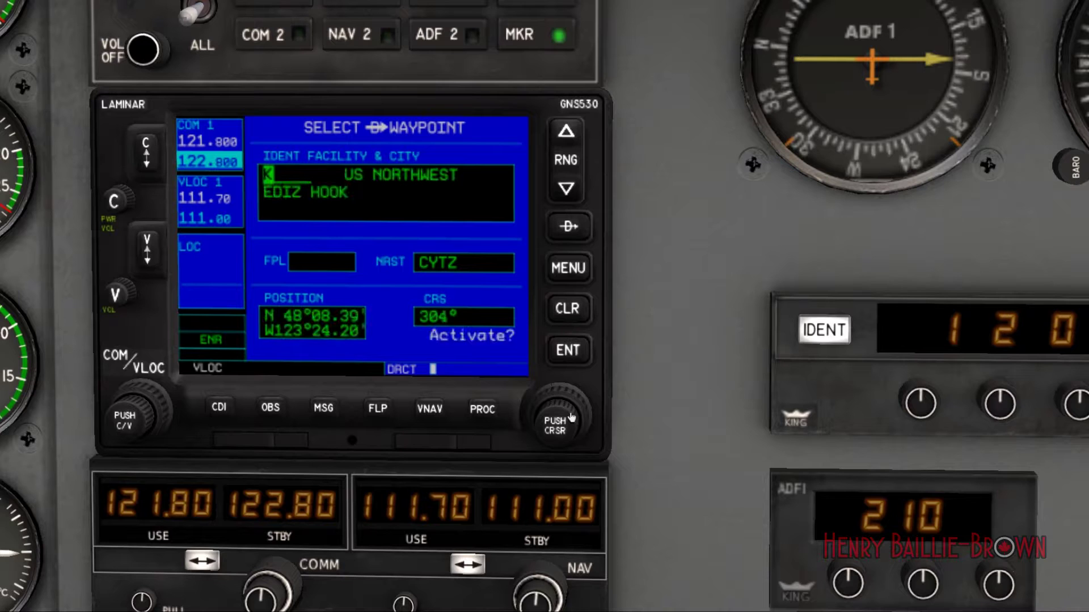
scroll(576, 416, "up", 1)
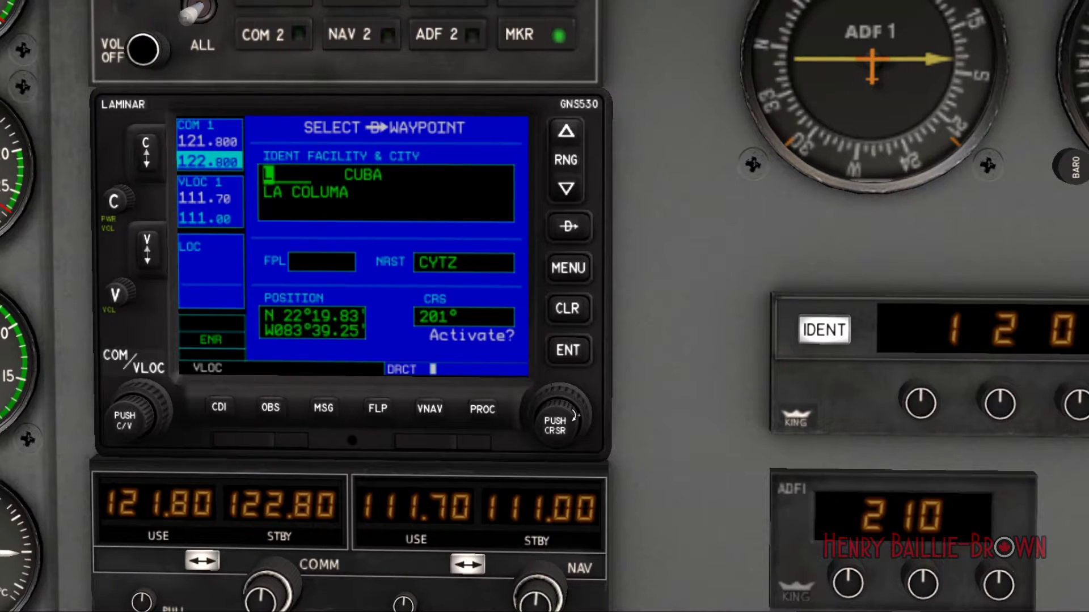
scroll(539, 418, "up", 8)
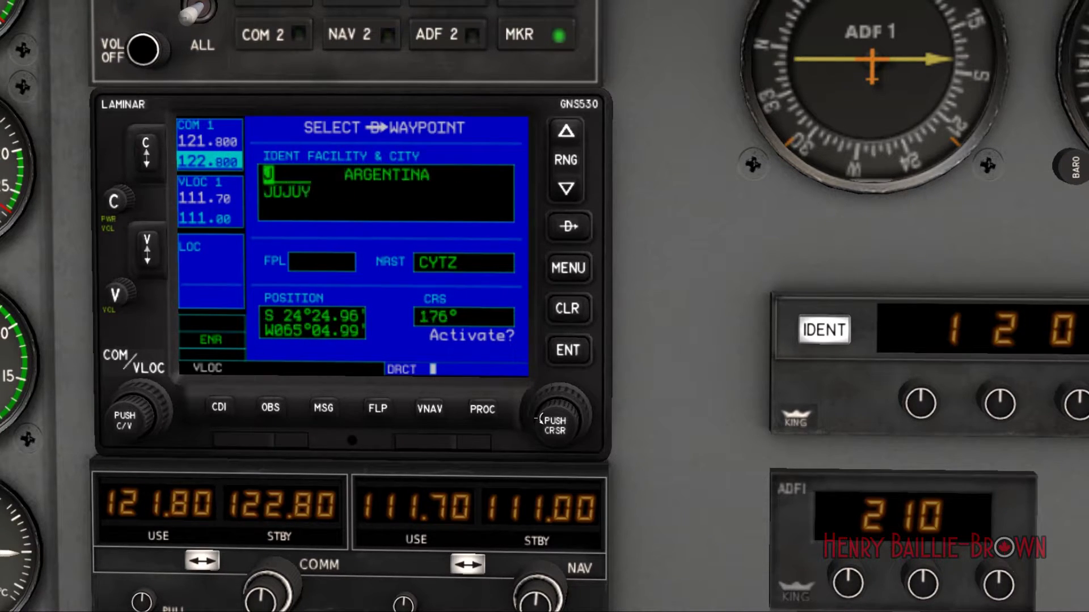
scroll(539, 419, "down", 4)
scroll(539, 418, "up", 1)
scroll(575, 421, "up", 1)
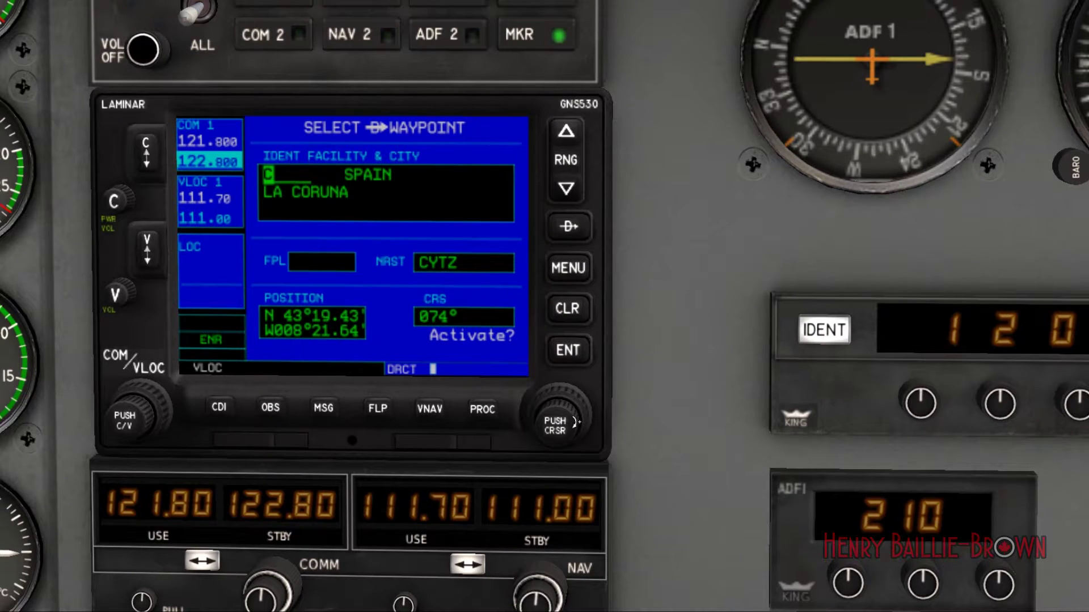
Step: Set the second and third letters of the waypoint identifier to Y and L
scroll(591, 413, "up", 1)
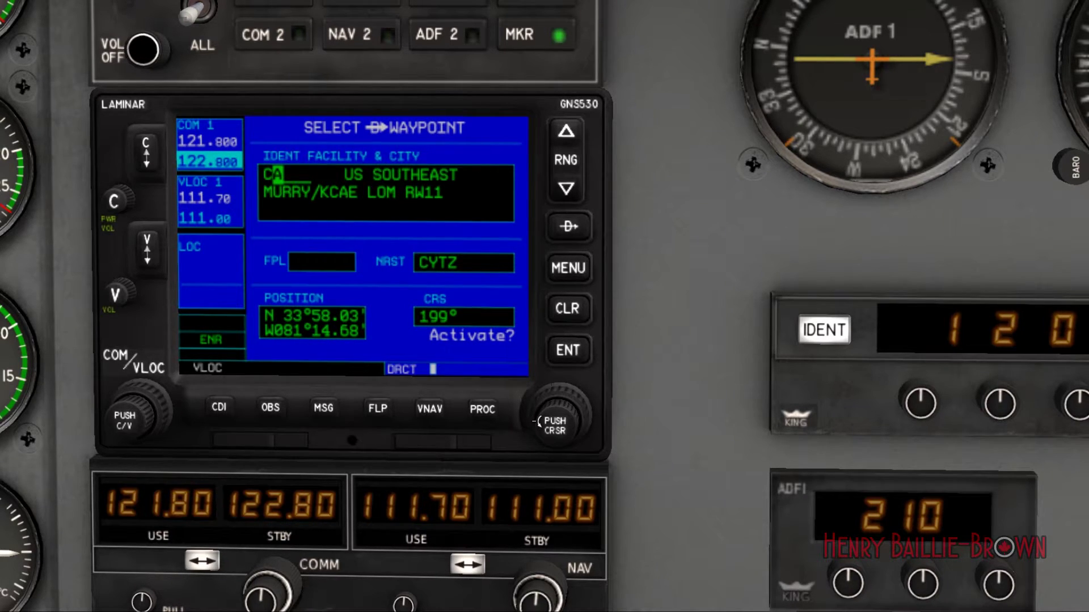
left_click(536, 421)
left_click(536, 421)
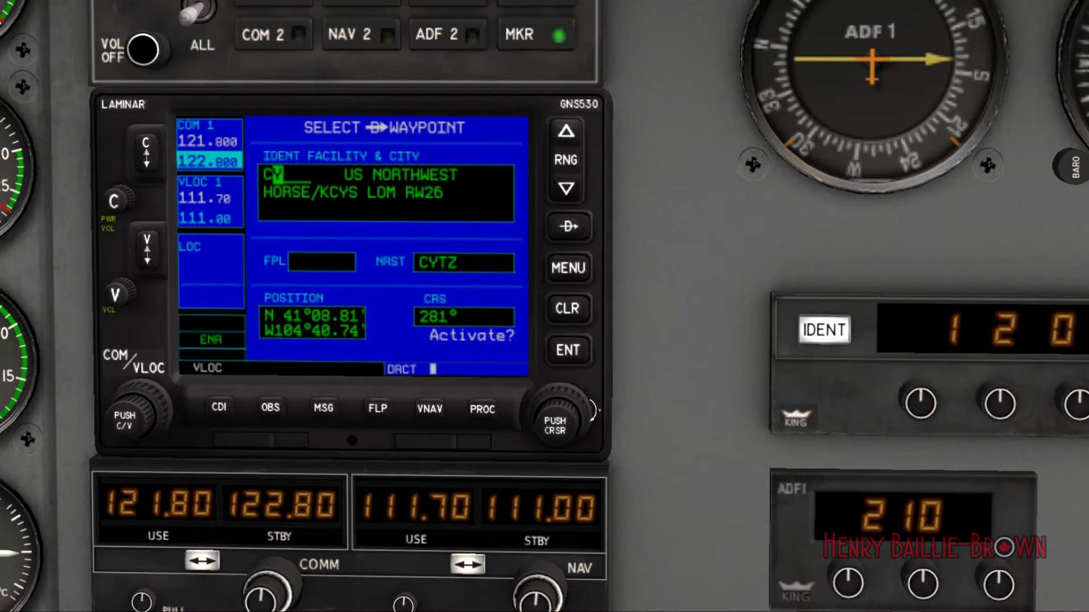
left_click(536, 421)
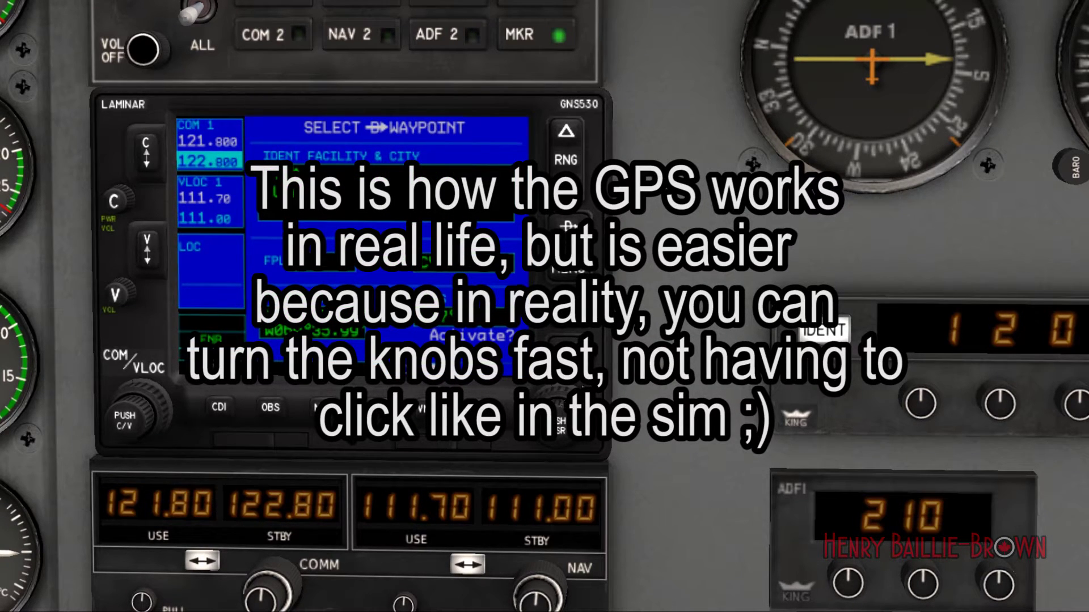
left_click(574, 419)
Step: Set the identifier's fourth letter to S and activate the Direct-To course to CYLS
scroll(574, 420, "up", 4)
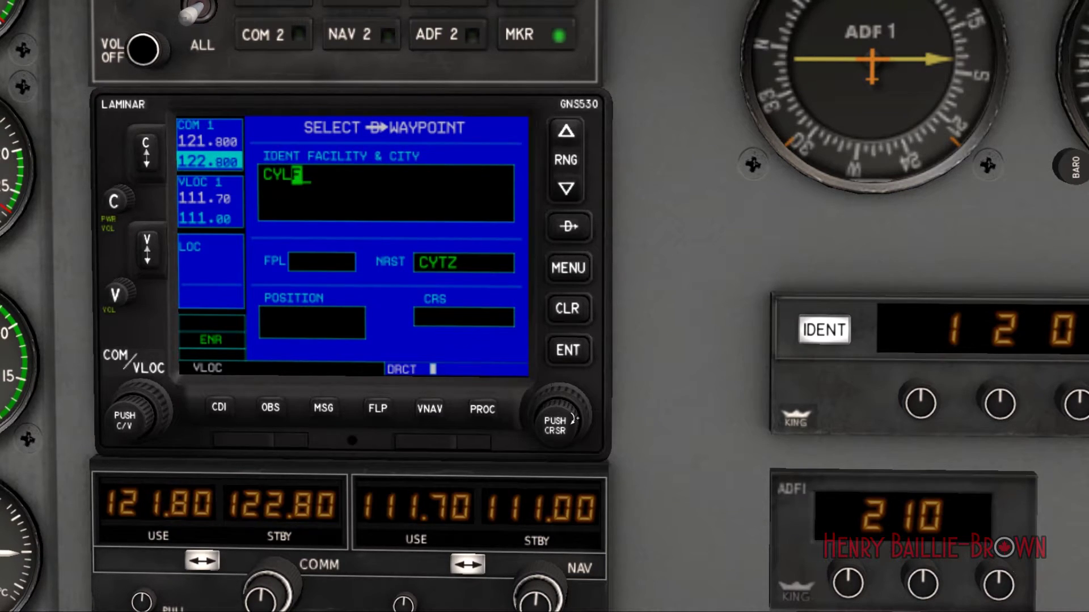
scroll(575, 420, "up", 6)
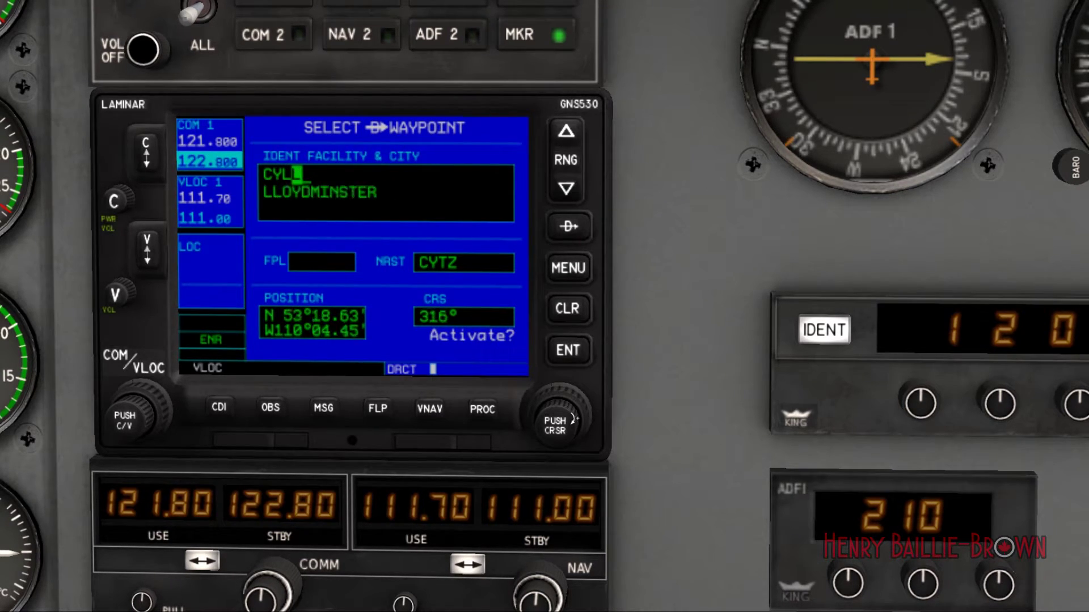
scroll(574, 420, "up", 3)
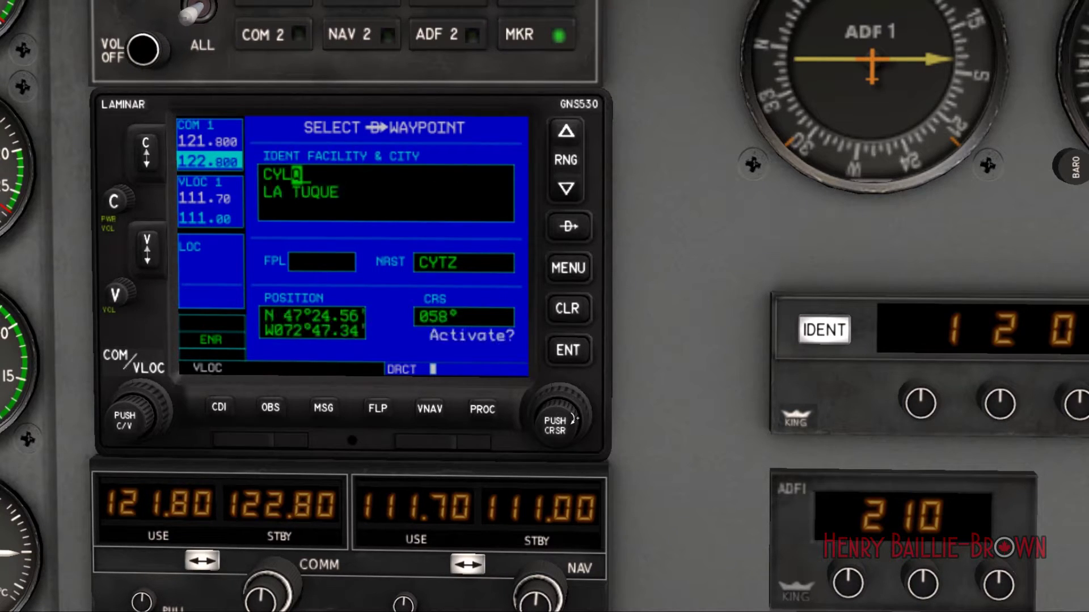
scroll(575, 420, "up", 2)
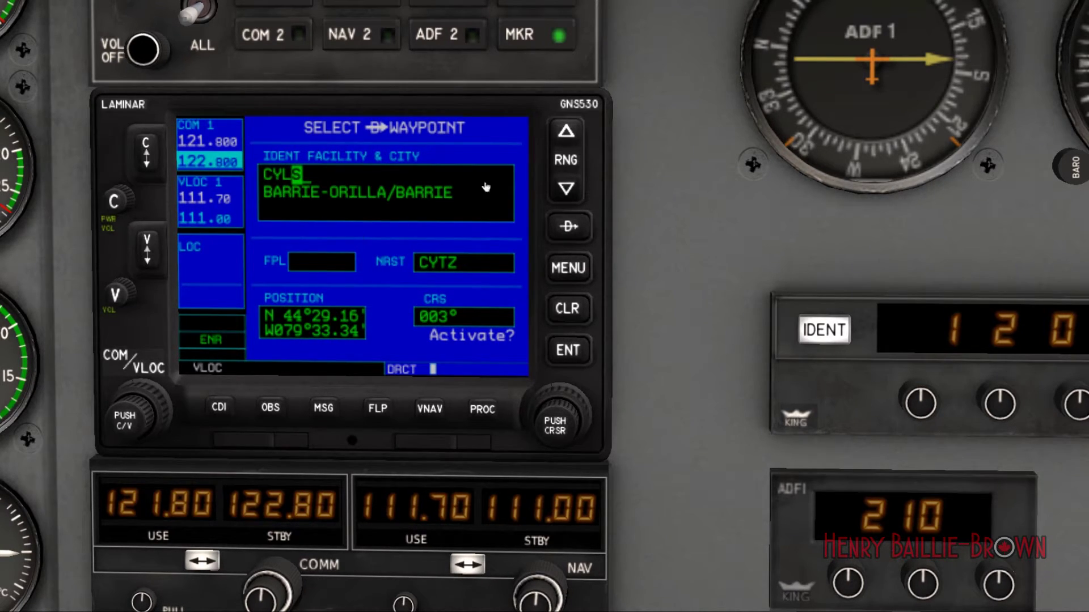
left_click(575, 352)
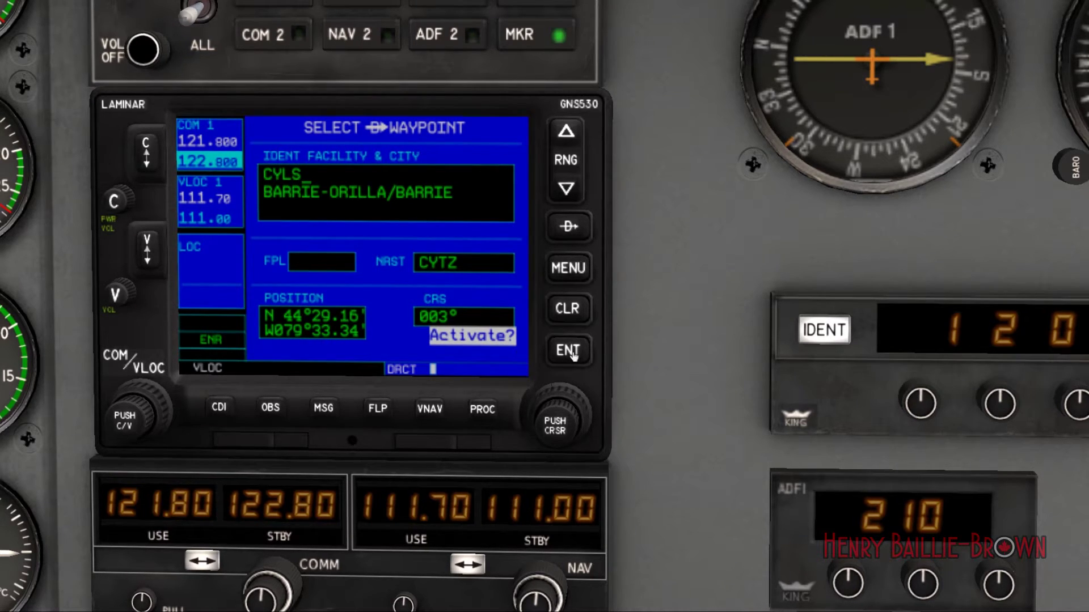
left_click(574, 352)
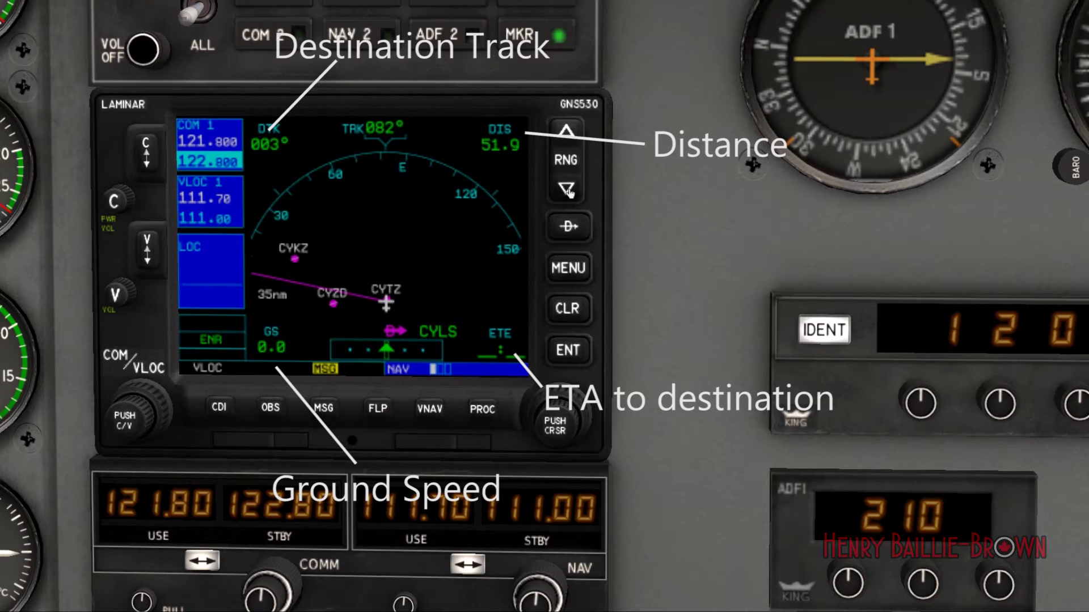
Step: Widen the GPS map range to 150 nm to view the route to CYLS, and return it to 35 nm
left_click(567, 190)
left_click(568, 192)
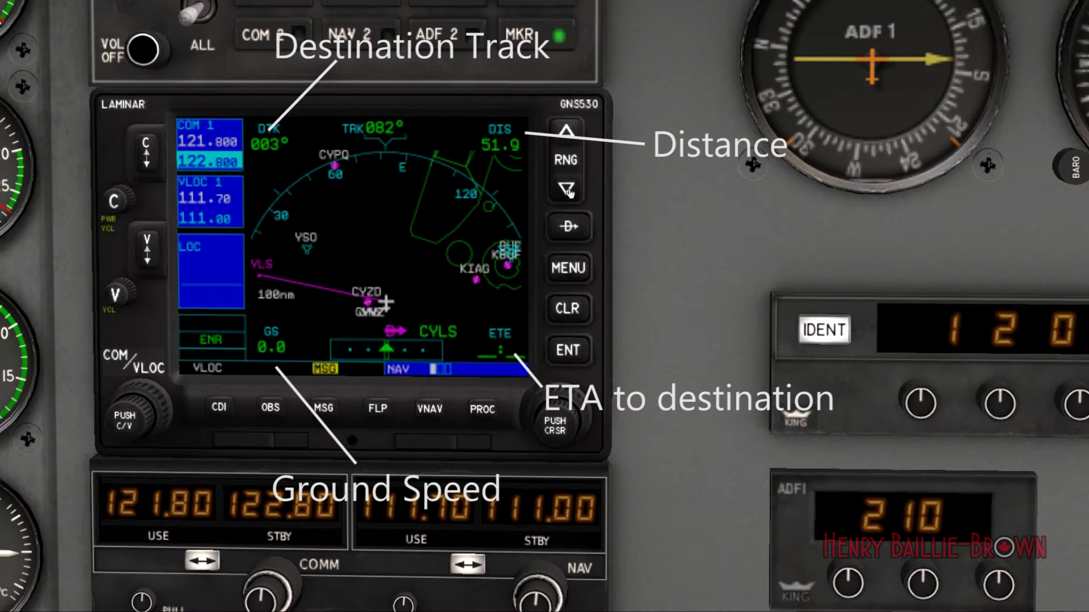
left_click(568, 191)
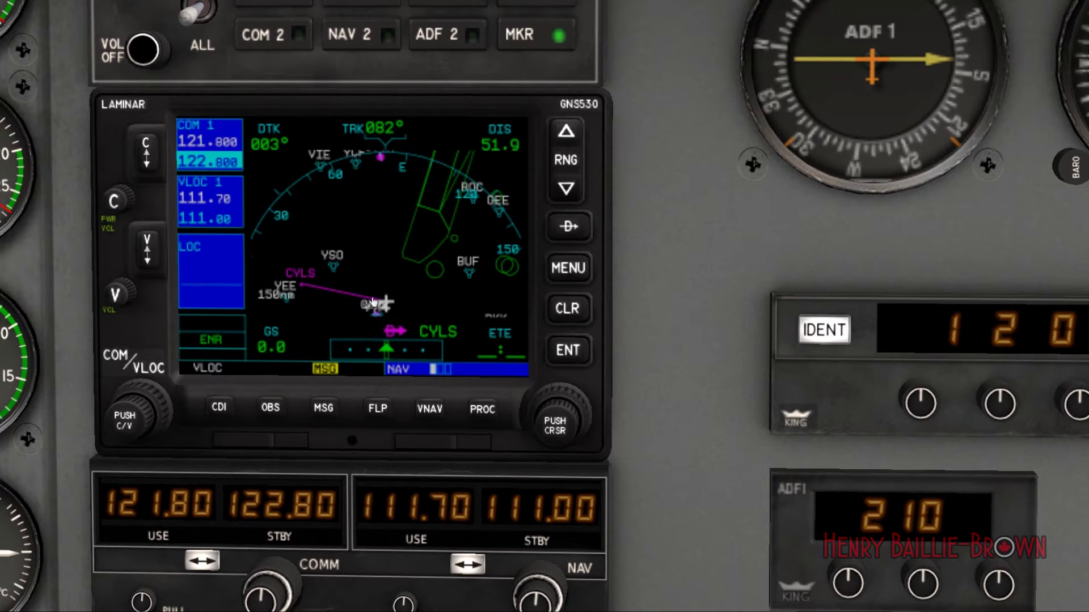
left_click(566, 135)
left_click(567, 136)
left_click(565, 135)
left_click(563, 192)
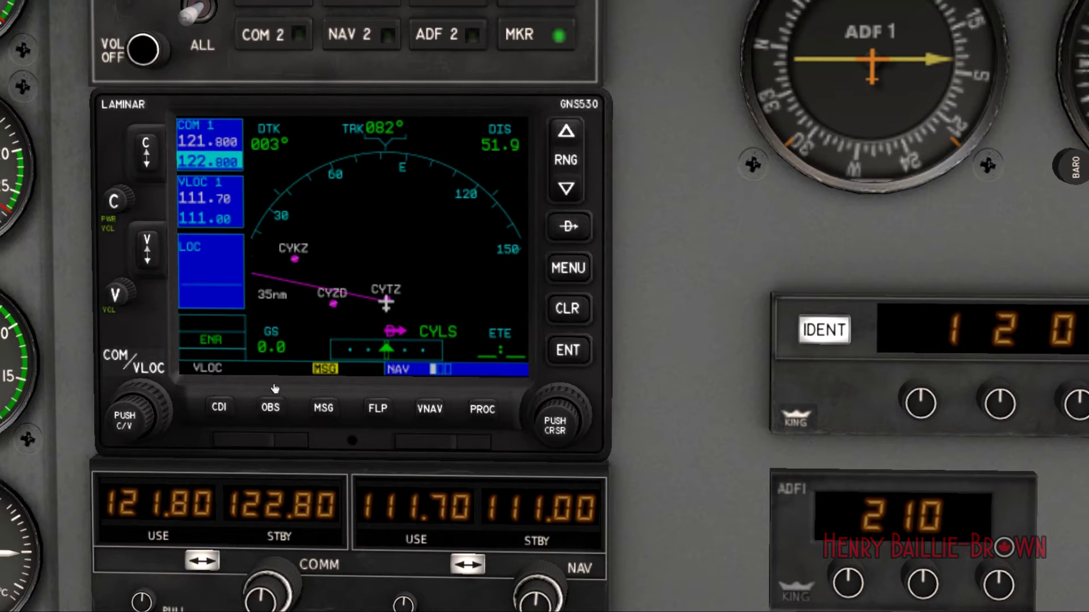
Step: Read the pending message on the GPS and return to the navigation map
left_click(324, 409)
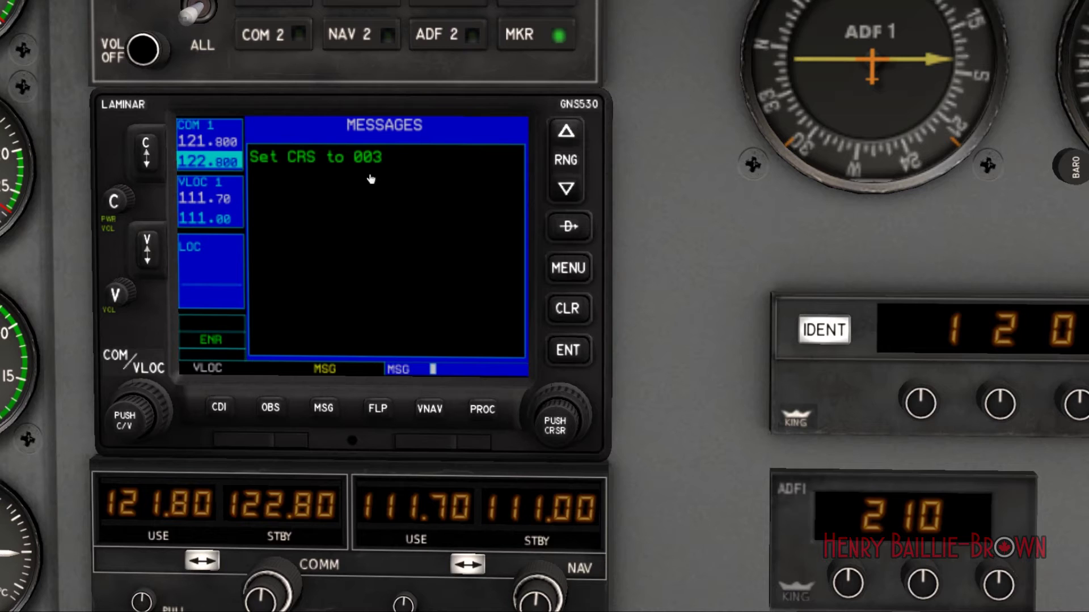
left_click(321, 409)
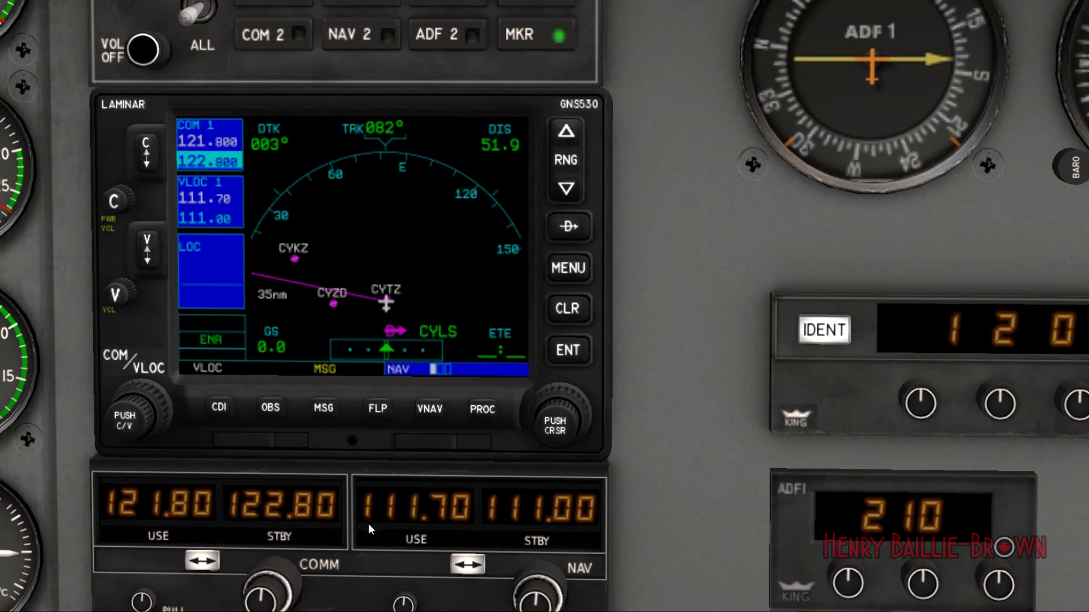
key("Left")
key("Up")
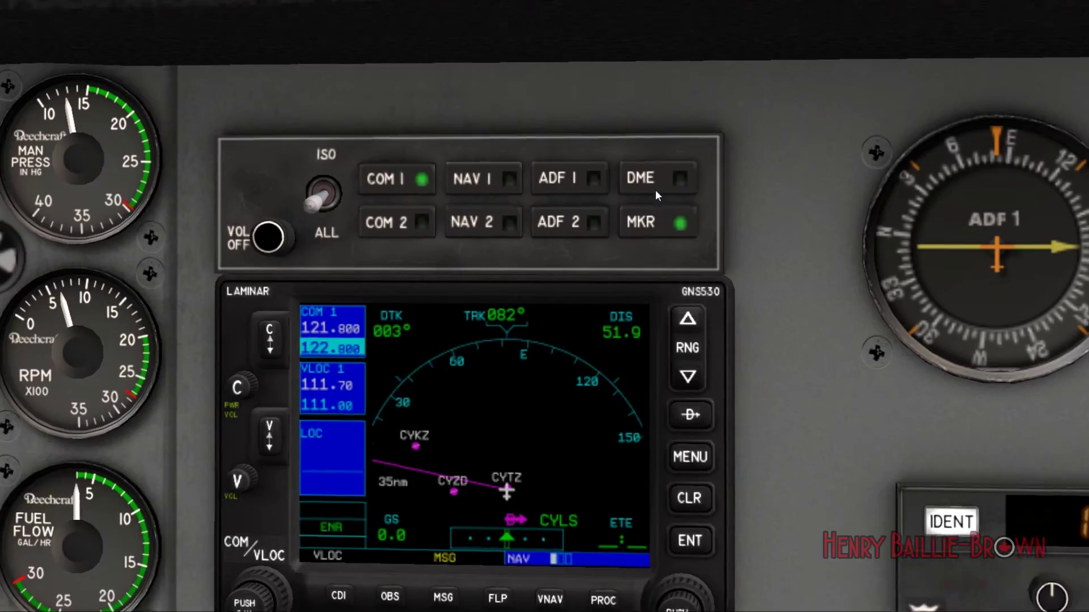
scroll(654, 189, "down", 3)
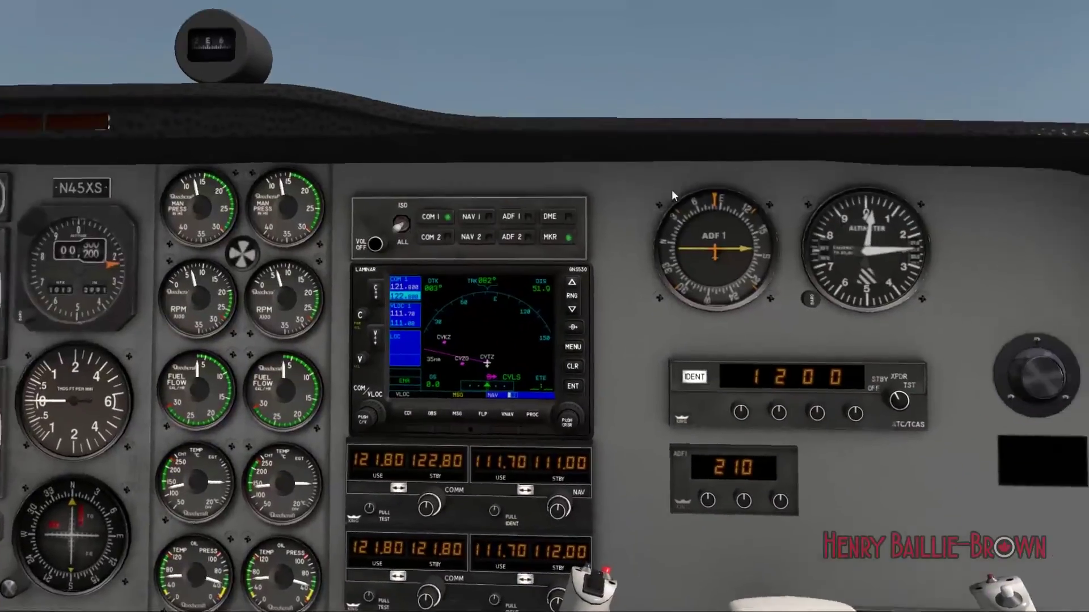
scroll(673, 187, "up", 4)
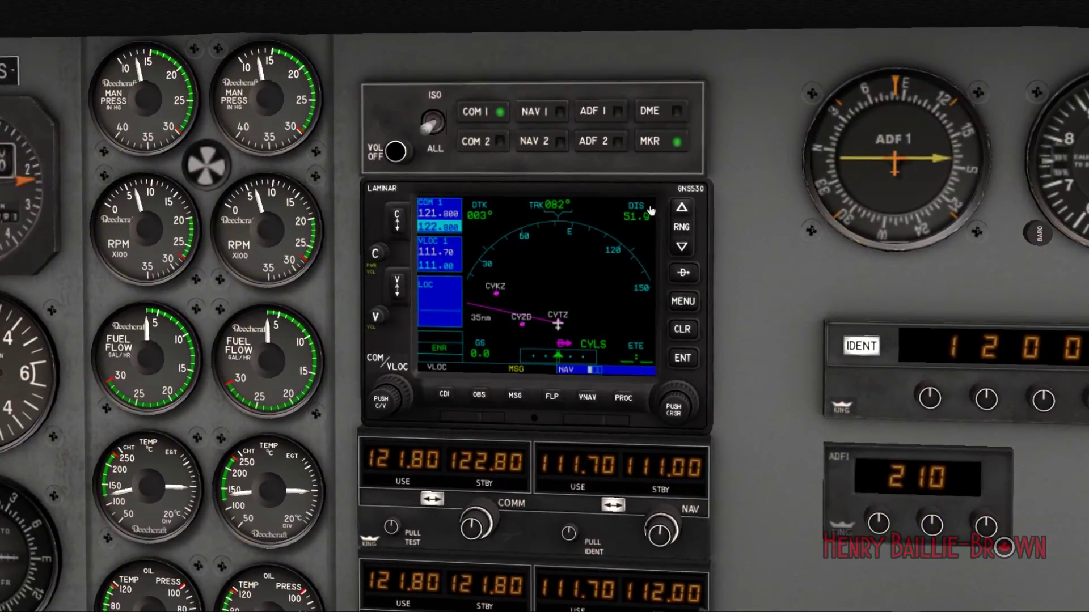